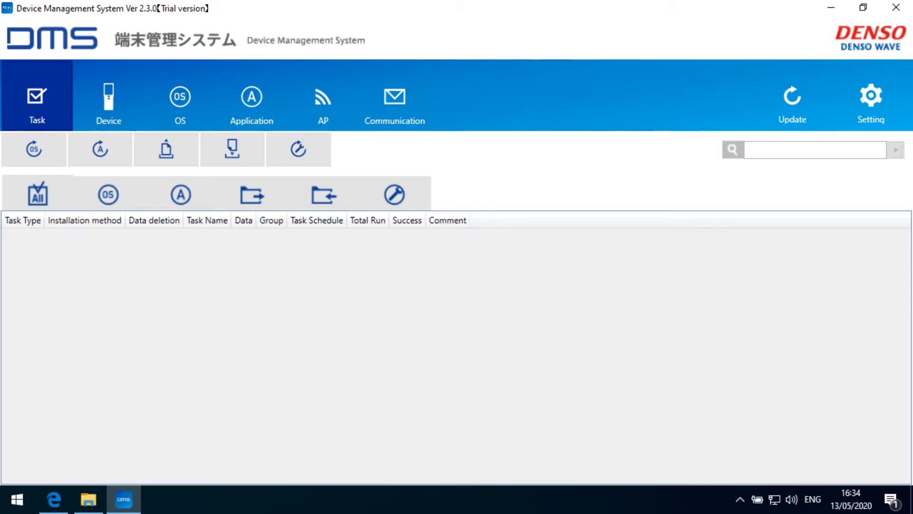
# Switch DMS to the AP view that lists SSIDs and setting groups.
pyautogui.click(326, 101)
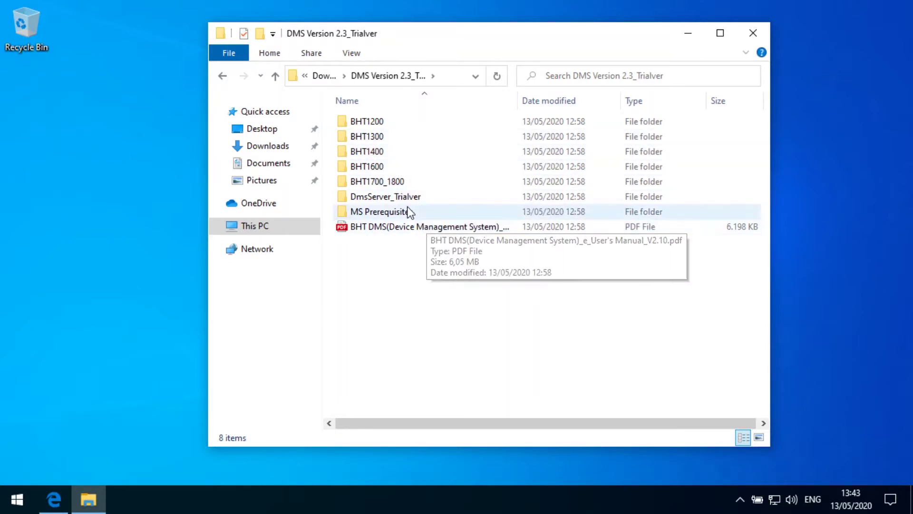
# Create a desktop shortcut to DeviceManagementSystem.exe from the DmsServer_Trialver folder.
pyautogui.doubleClick(385, 197)
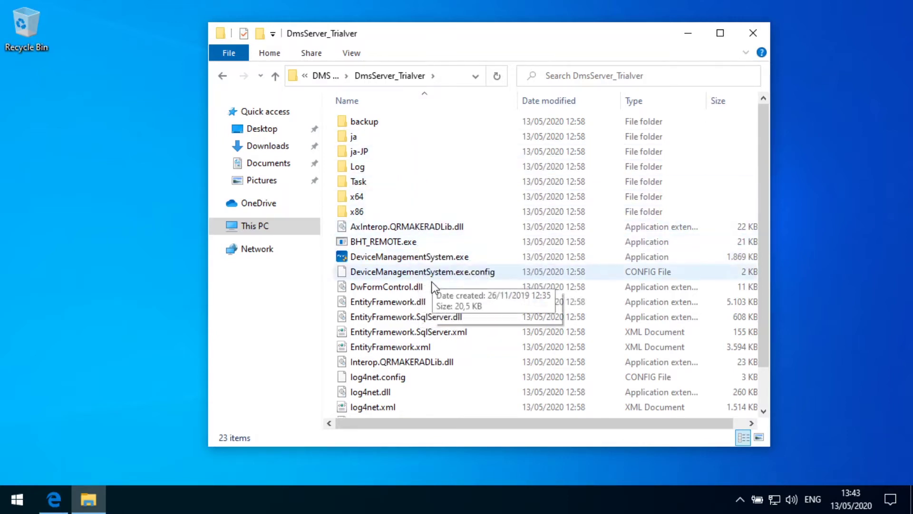
pyautogui.moveTo(429, 258)
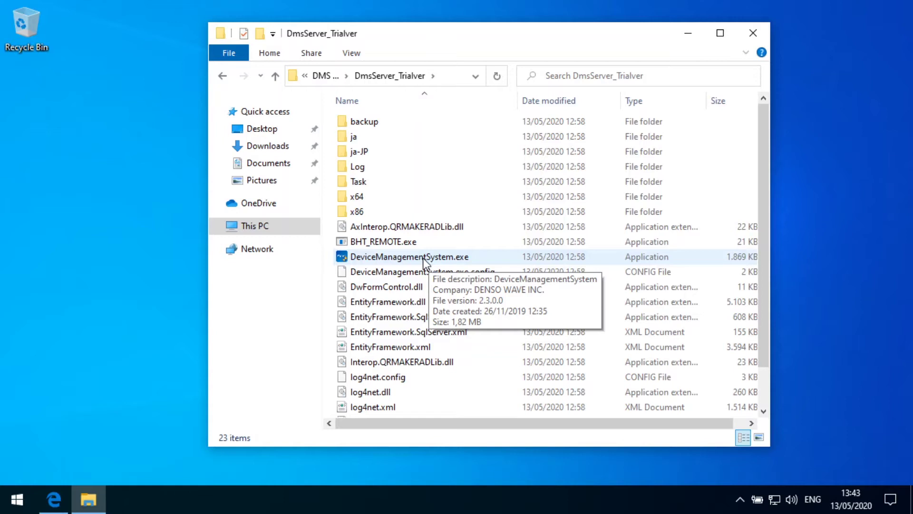
pyautogui.rightClick(419, 256)
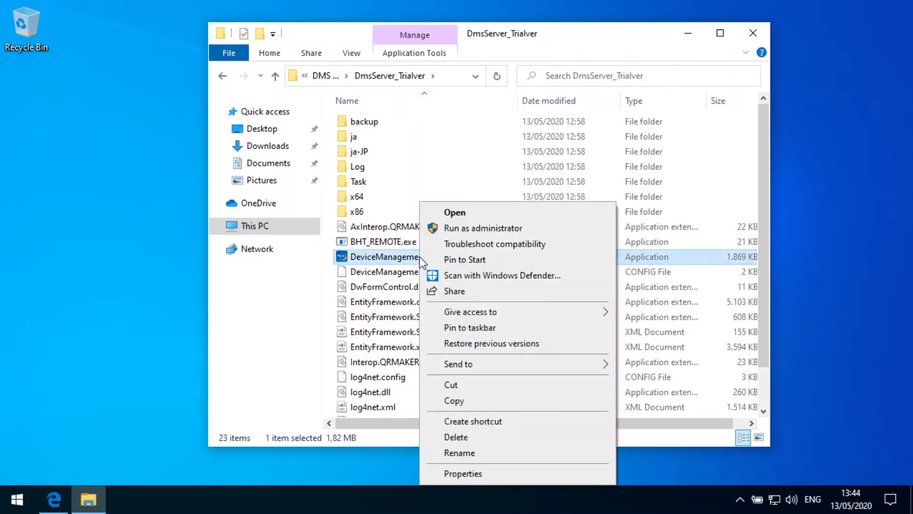
pyautogui.click(452, 400)
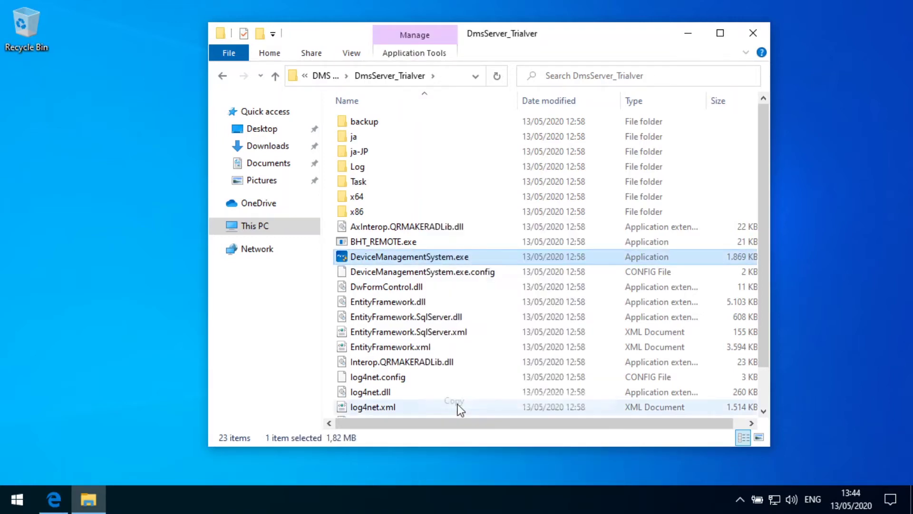
pyautogui.rightClick(36, 86)
pyautogui.click(78, 164)
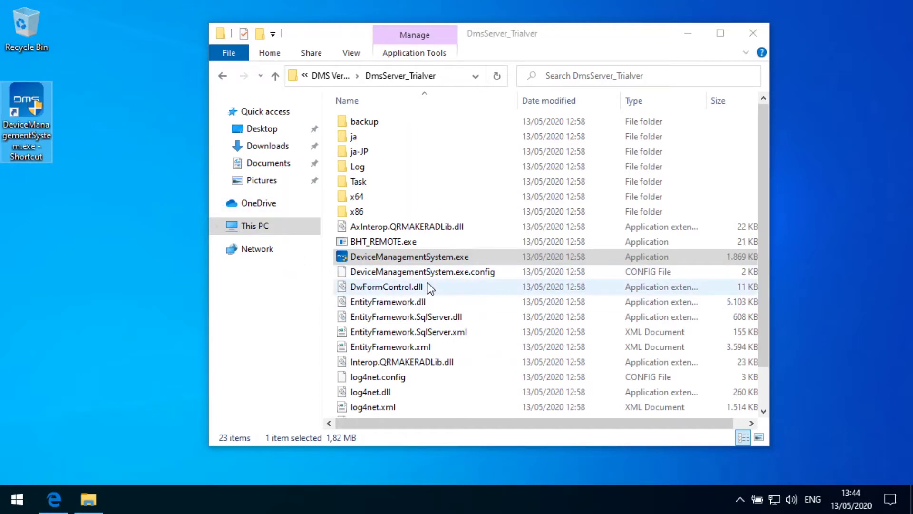
# Go back up to the DMS Version 2.3_Trialver folder.
pyautogui.scroll(-1, 430, 288)
pyautogui.scroll(1, 430, 287)
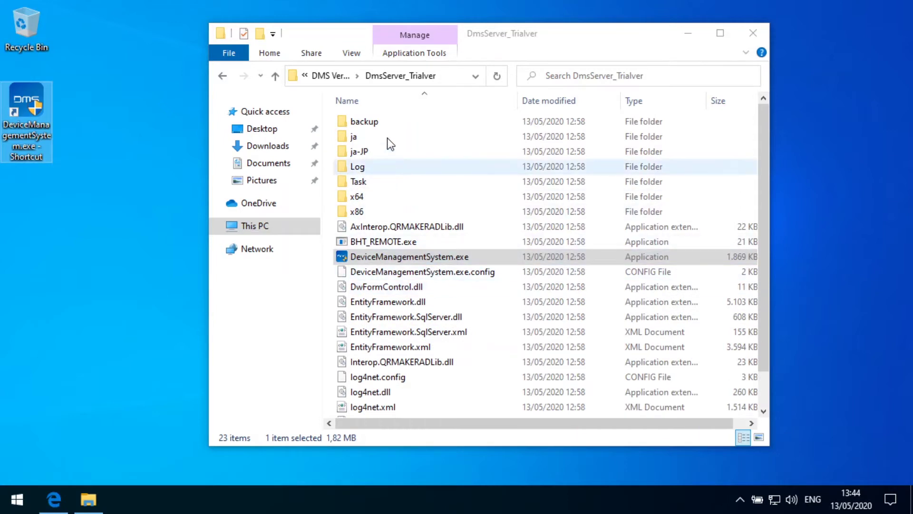
pyautogui.click(331, 78)
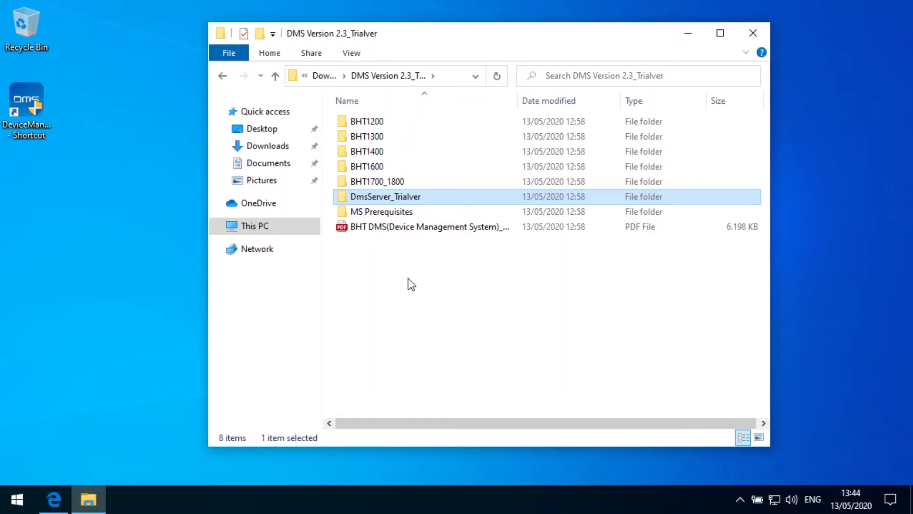
# Open the MS Prerequisites folder to see its four installers.
pyautogui.click(379, 212)
pyautogui.doubleClick(379, 212)
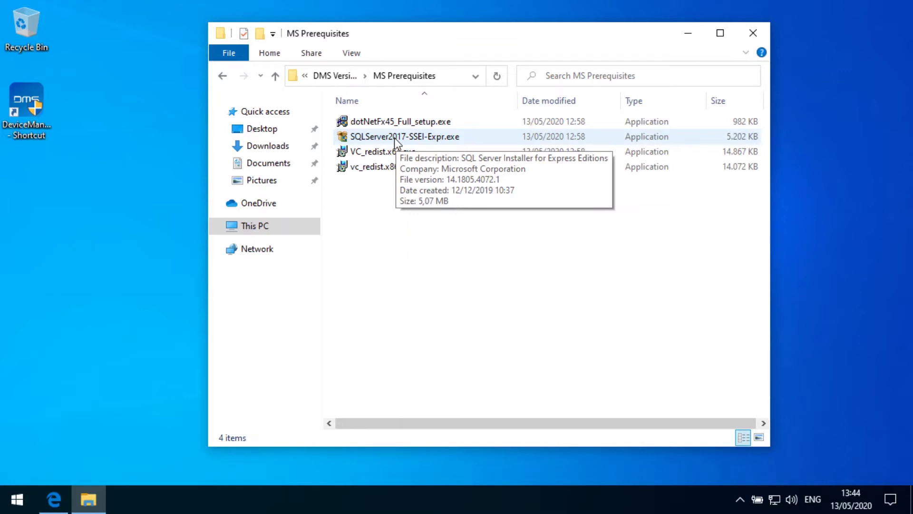
# Run SQLServer2017-SSEI-Expr as administrator, choose Basic installation and accept the license terms.
pyautogui.doubleClick(389, 136)
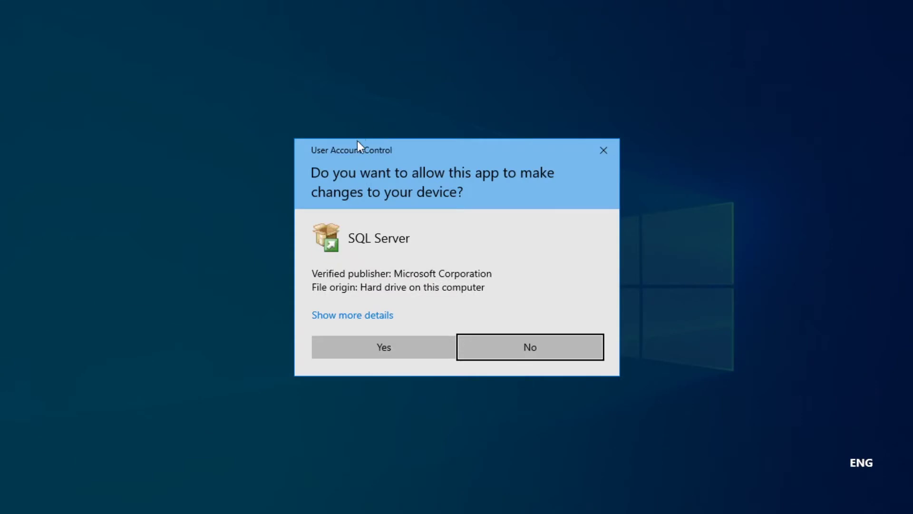
pyautogui.click(386, 346)
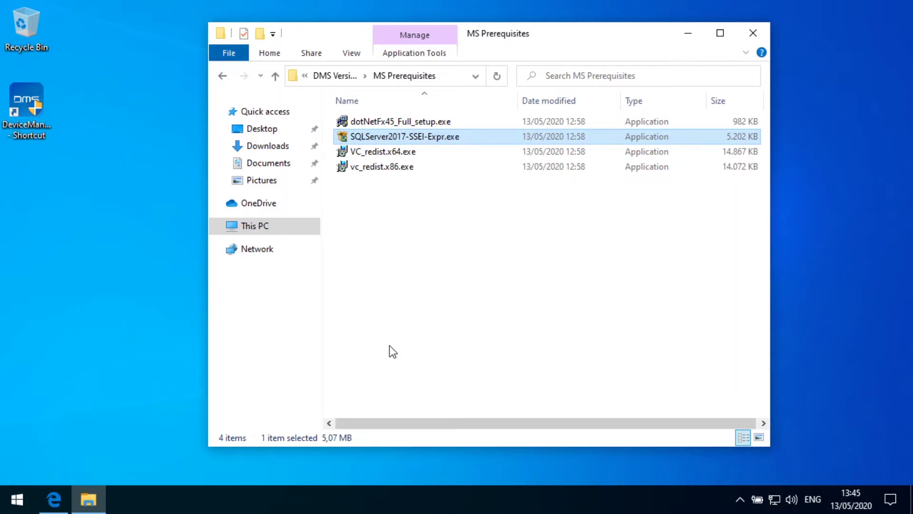
pyautogui.click(688, 34)
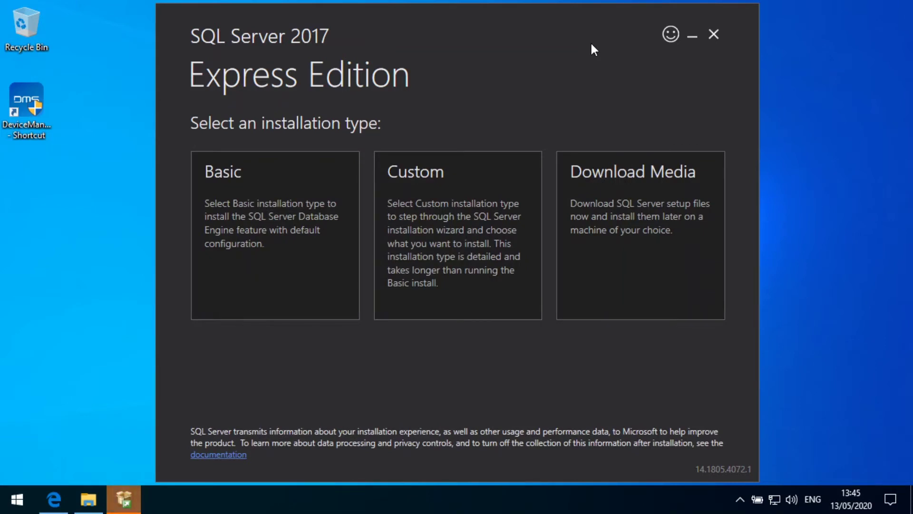
pyautogui.click(272, 198)
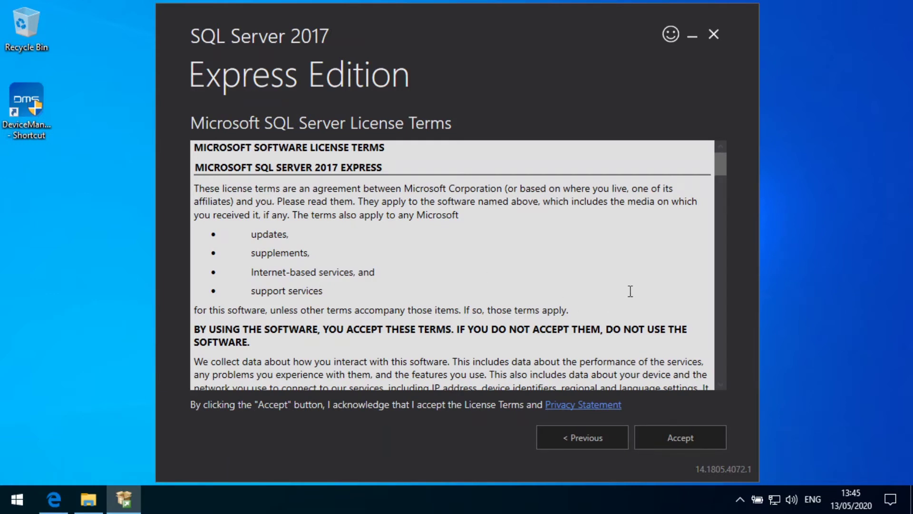
pyautogui.click(672, 439)
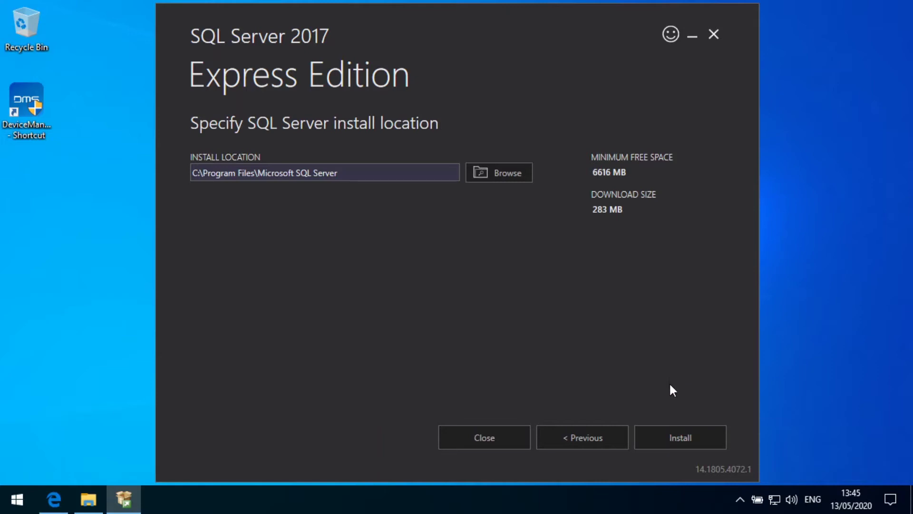
# Install the SQLEXPRESS instance to C:\Program Files\Microsoft SQL Server, then exit the installer.
pyautogui.click(681, 439)
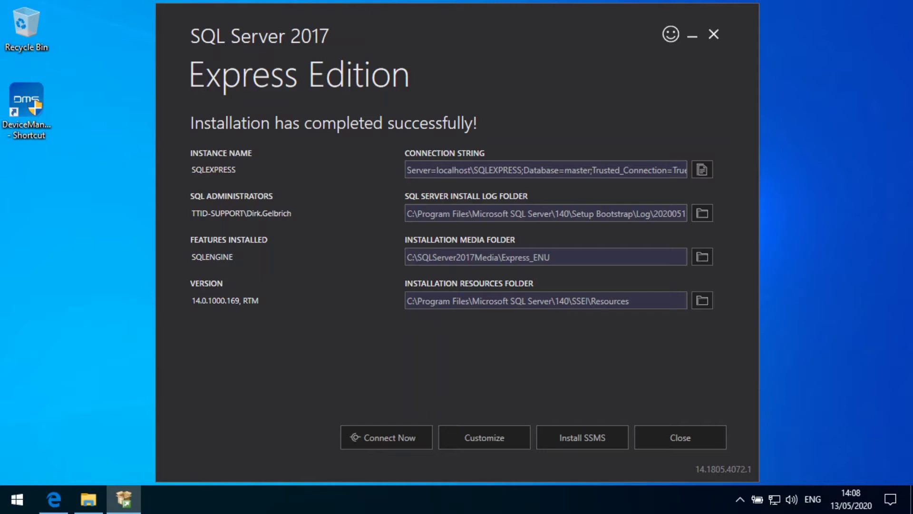
pyautogui.click(681, 437)
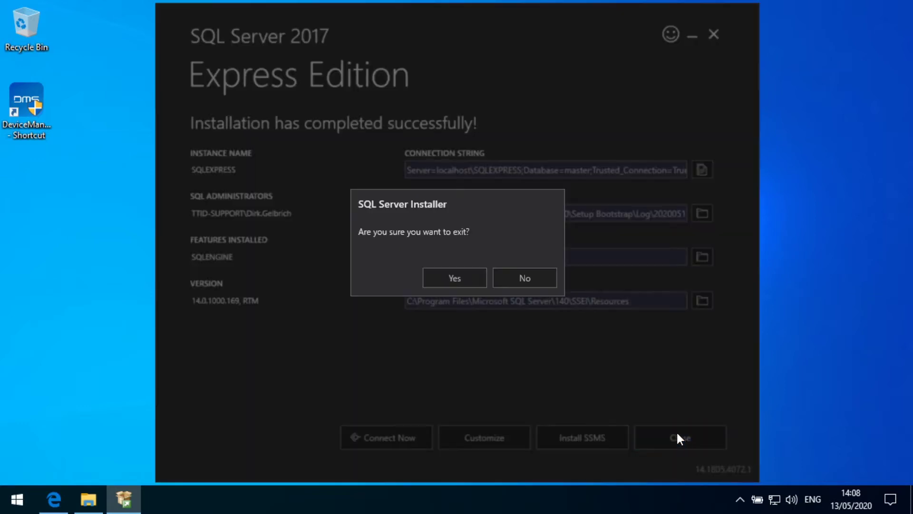
pyautogui.click(455, 280)
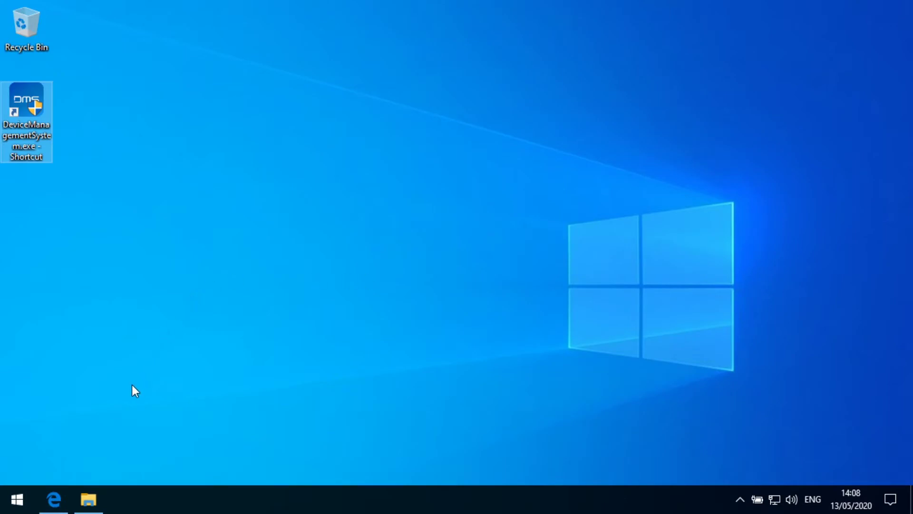
# Restore the File Explorer window showing the MS Prerequisites folder.
pyautogui.click(88, 498)
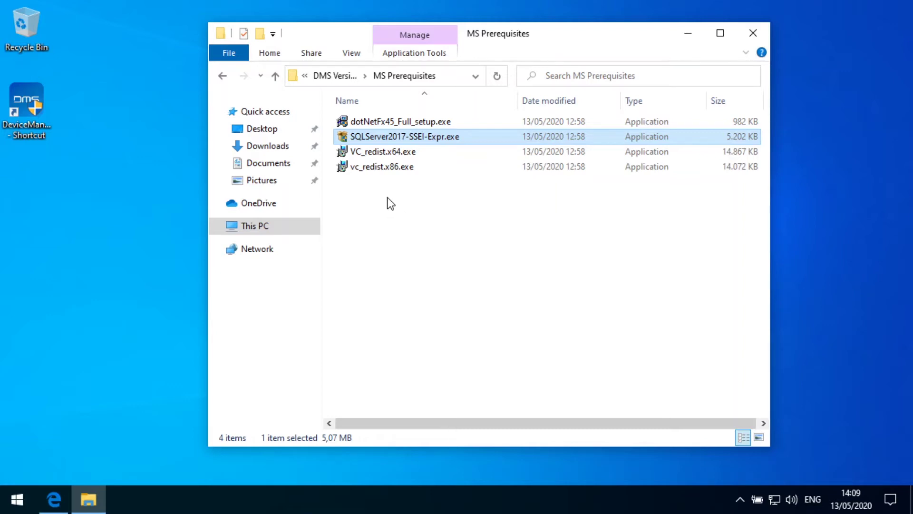
# Install Visual C++ 2017 Redistributable x64 14.11.25325 from VC_redist.x64.exe, accepting the license.
pyautogui.doubleClick(375, 151)
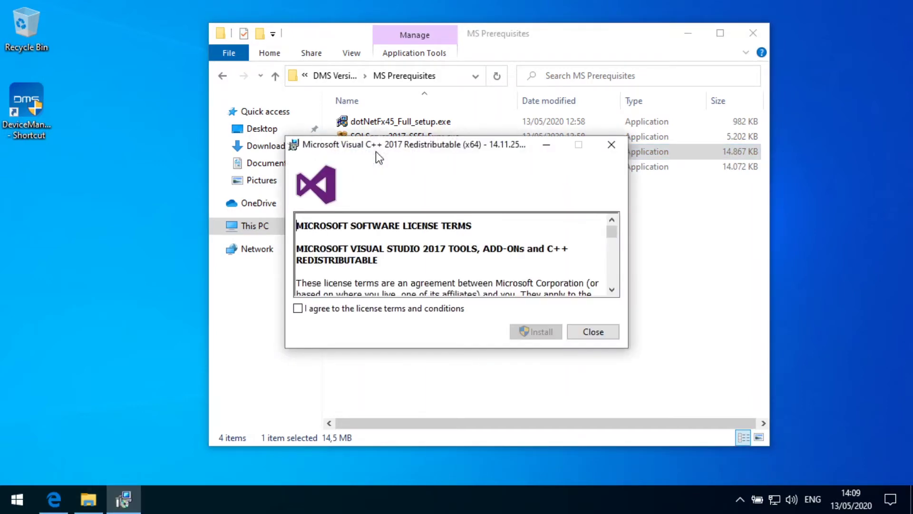
pyautogui.click(340, 308)
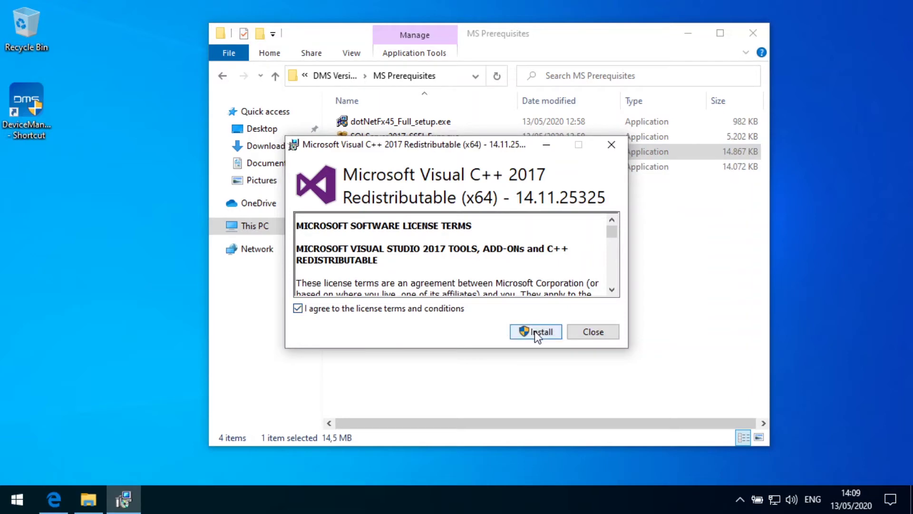
pyautogui.click(535, 331)
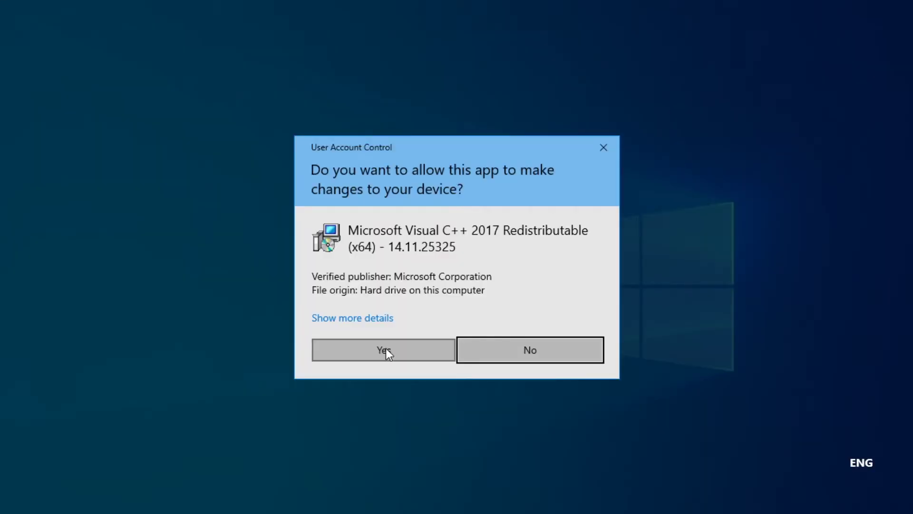
pyautogui.click(383, 350)
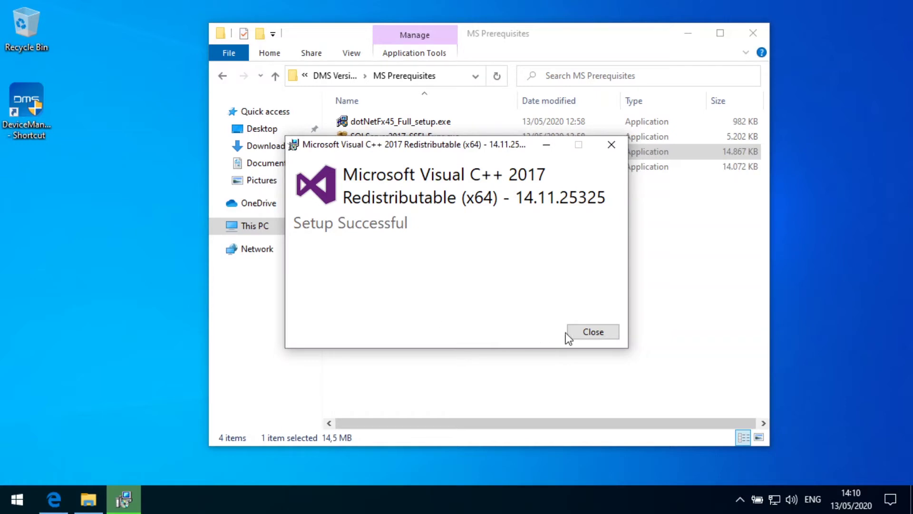
pyautogui.click(588, 331)
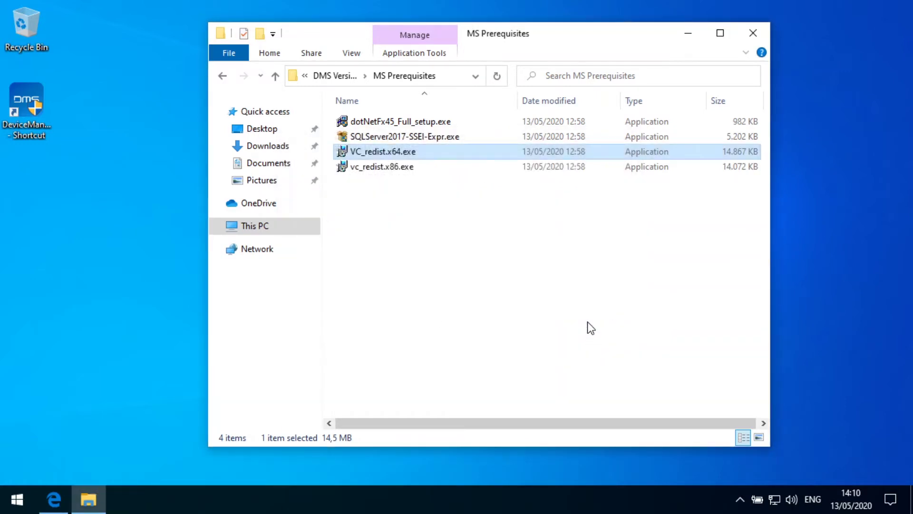
# Install Visual C++ 2017 Redistributable x86 14.10.25017, then minimize the folder window.
pyautogui.doubleClick(381, 165)
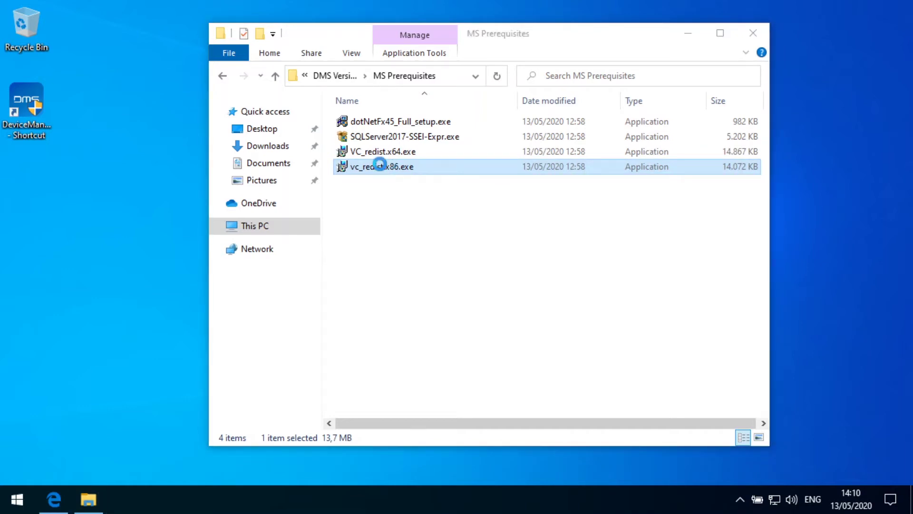
pyautogui.click(347, 310)
pyautogui.click(534, 335)
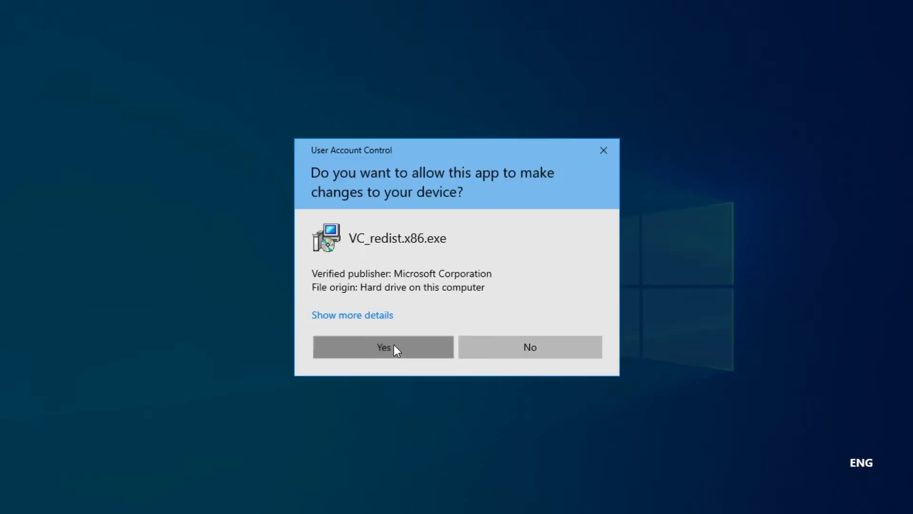
pyautogui.click(393, 344)
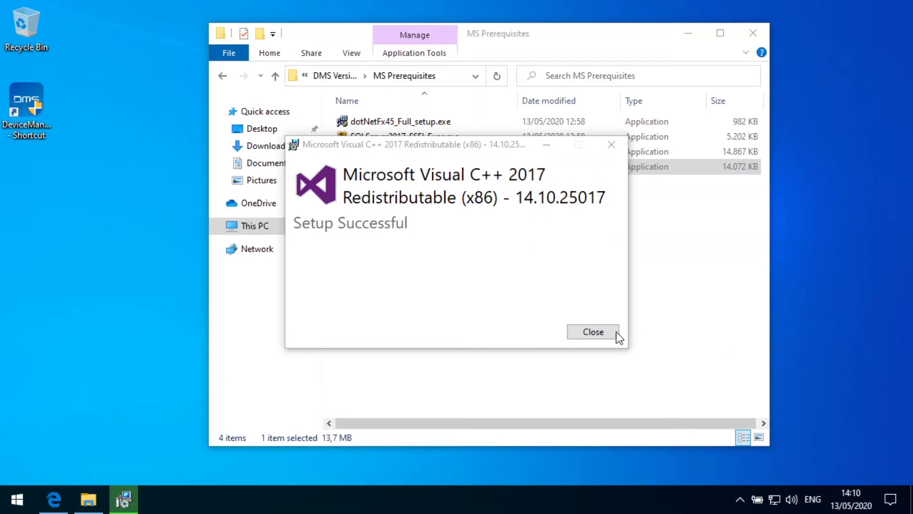
pyautogui.click(608, 333)
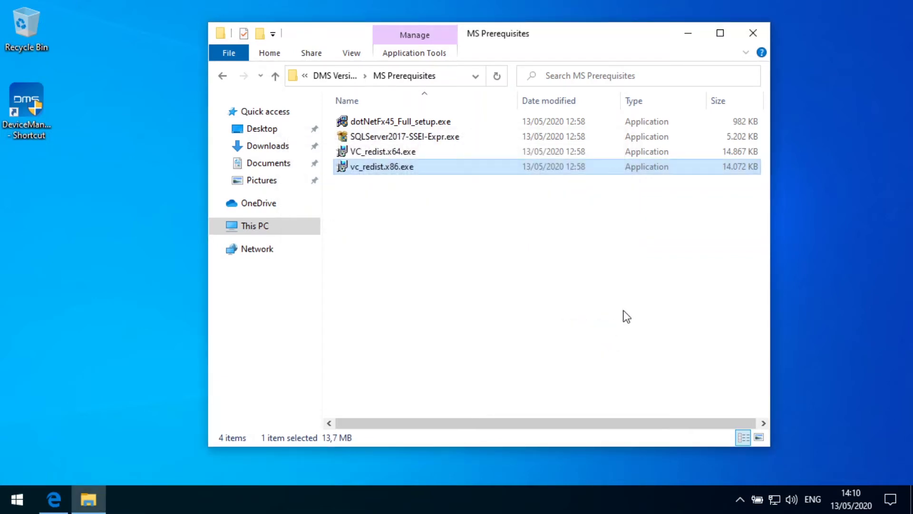
pyautogui.click(687, 35)
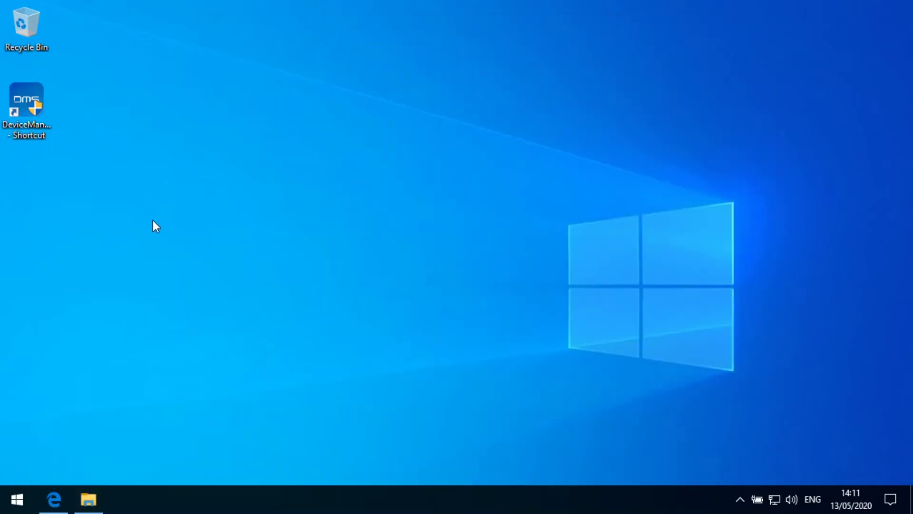
# Launch DMS from the desktop shortcut, running it despite the SmartScreen warning.
pyautogui.doubleClick(25, 105)
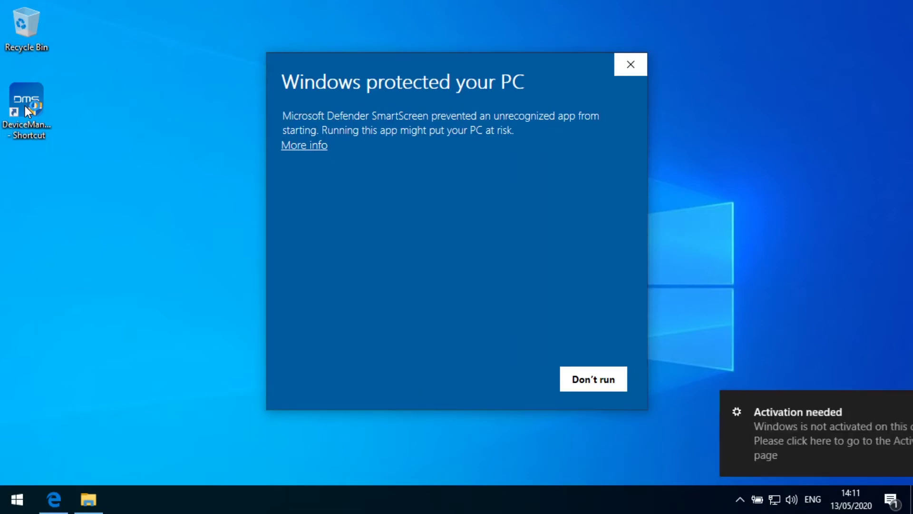
pyautogui.click(309, 145)
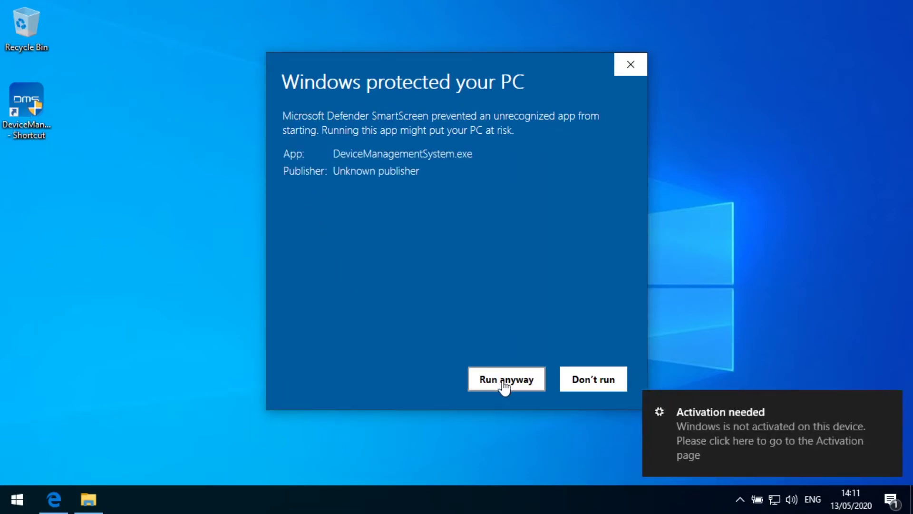
pyautogui.click(504, 386)
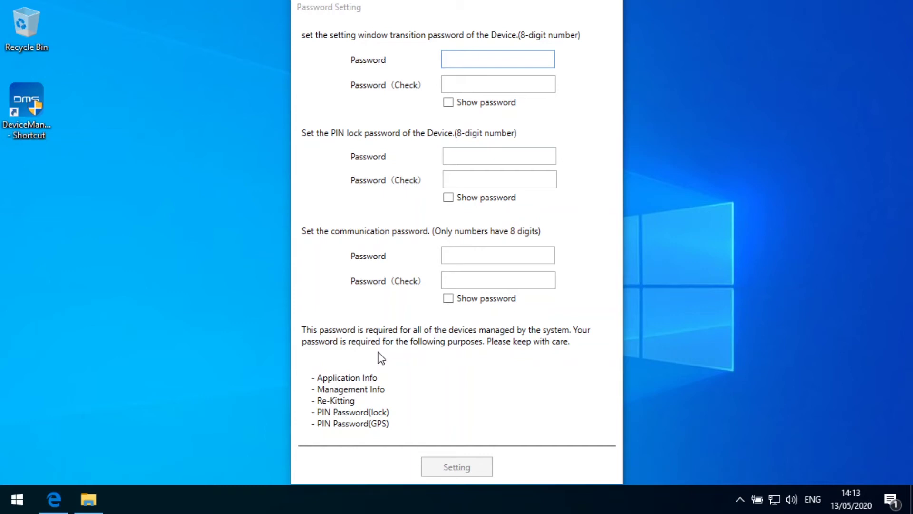
# Enter and confirm the 8-digit device setting and PIN lock passwords.
pyautogui.click(467, 61)
pyautogui.write('12345678')
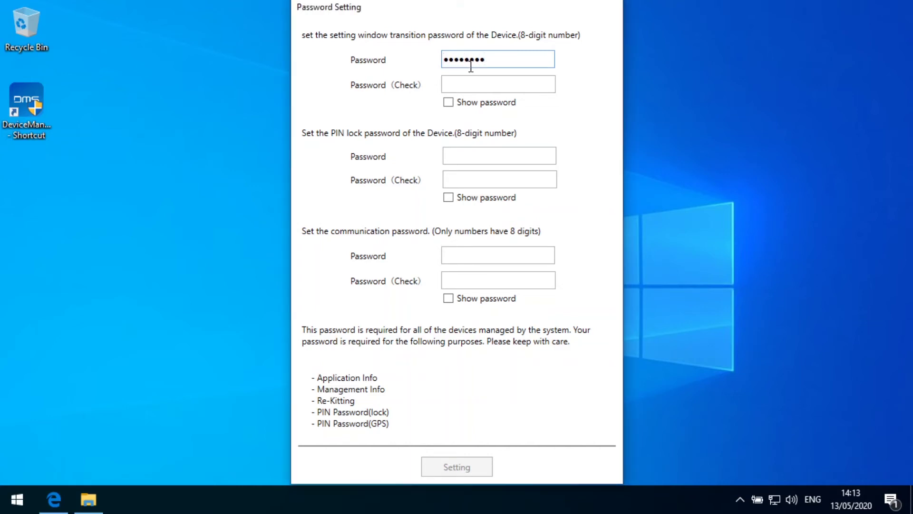
pyautogui.click(477, 87)
pyautogui.write('123456')
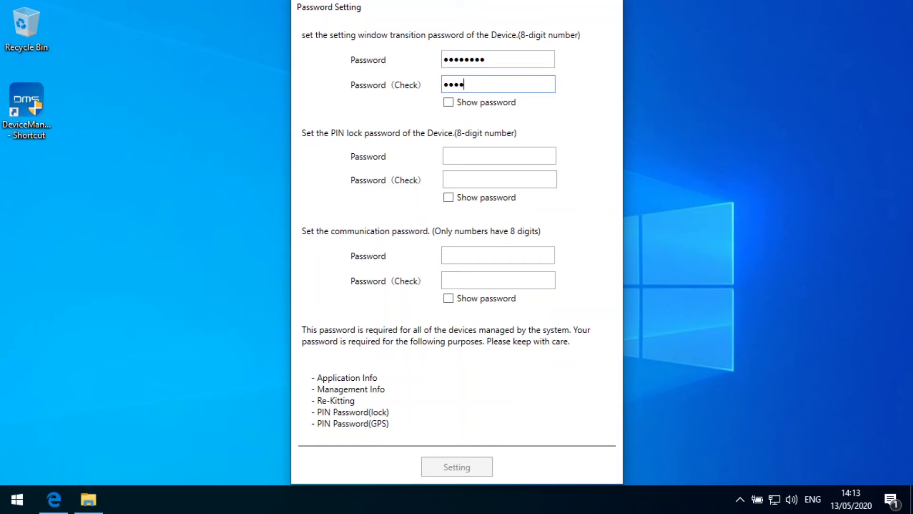
pyautogui.write('78')
pyautogui.click(475, 156)
pyautogui.write('12345678')
pyautogui.click(476, 178)
pyautogui.write('1234567')
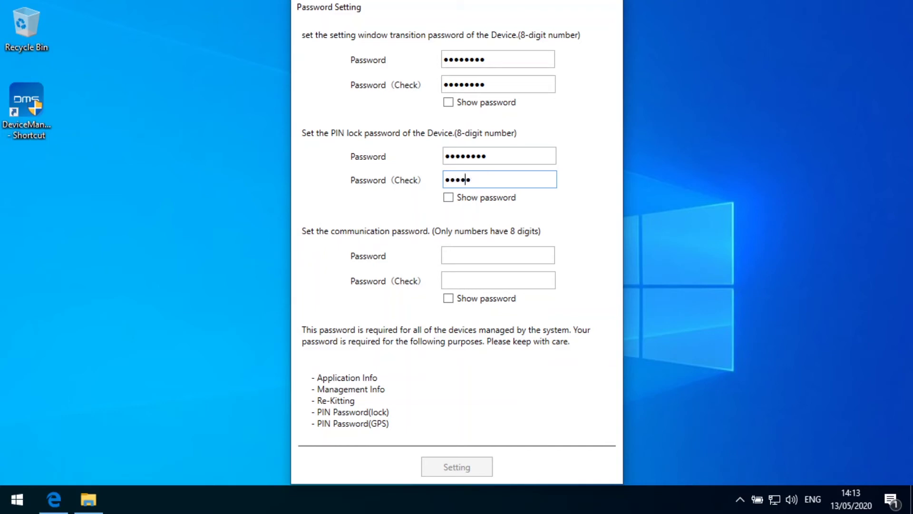
pyautogui.write('8')
# Enter and confirm the 8-digit communication password, show all passwords to verify, and apply.
pyautogui.click(467, 252)
pyautogui.write('12345678')
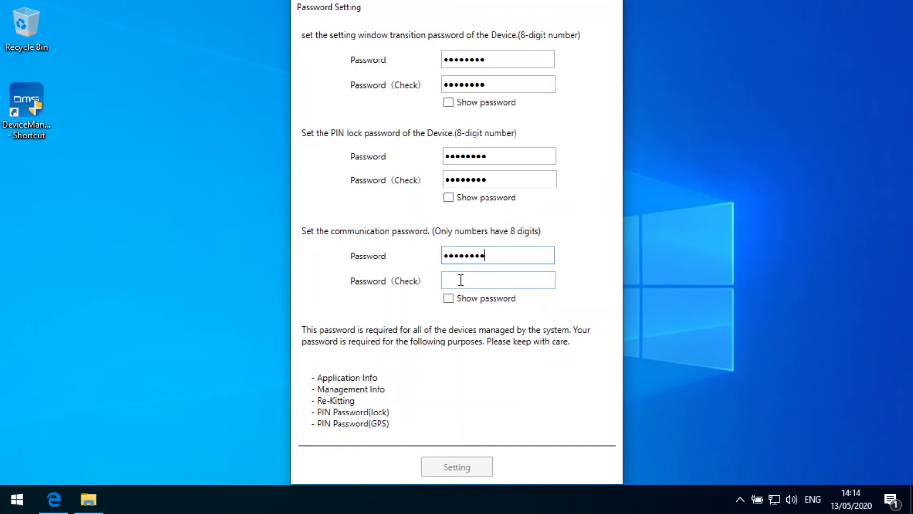
pyautogui.click(448, 103)
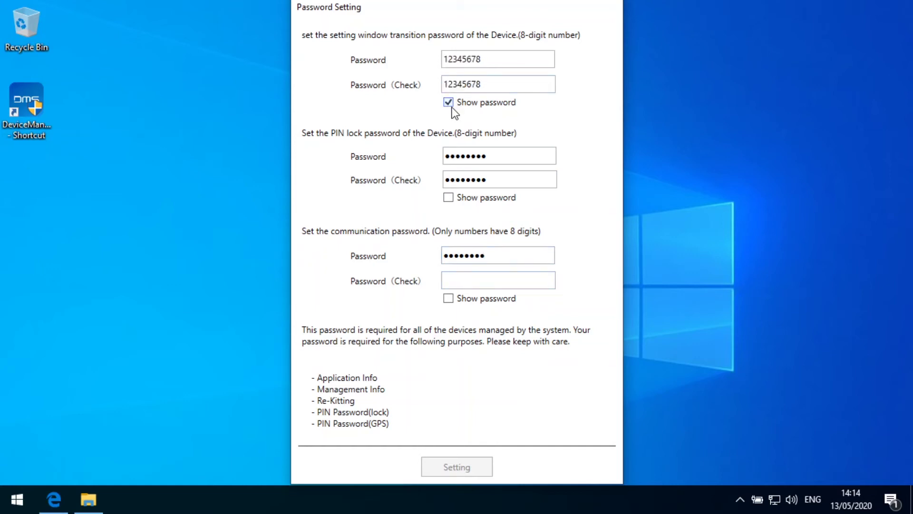
pyautogui.click(449, 199)
pyautogui.click(449, 299)
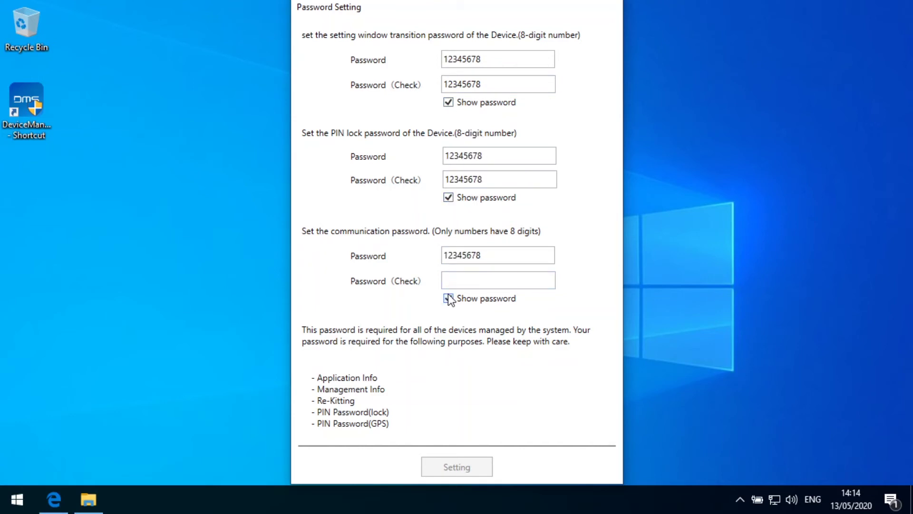
pyautogui.click(466, 274)
pyautogui.write('1234')
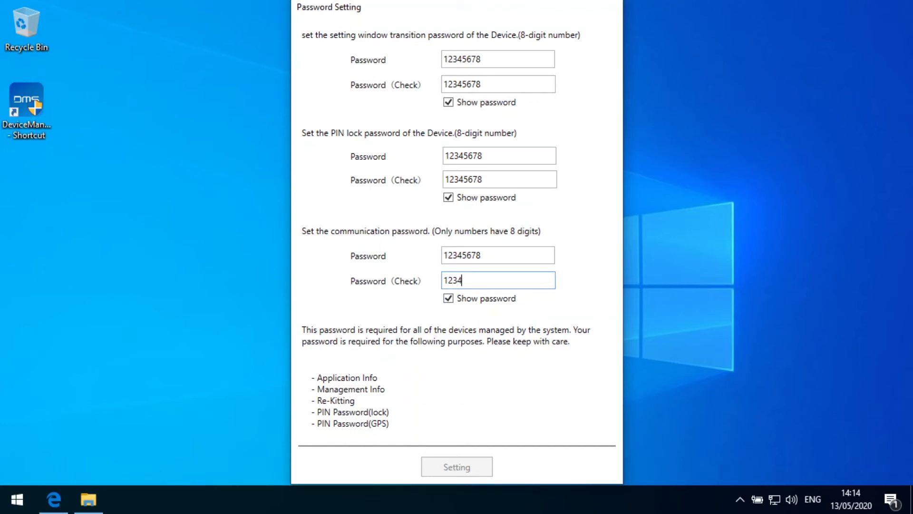
pyautogui.write('5678')
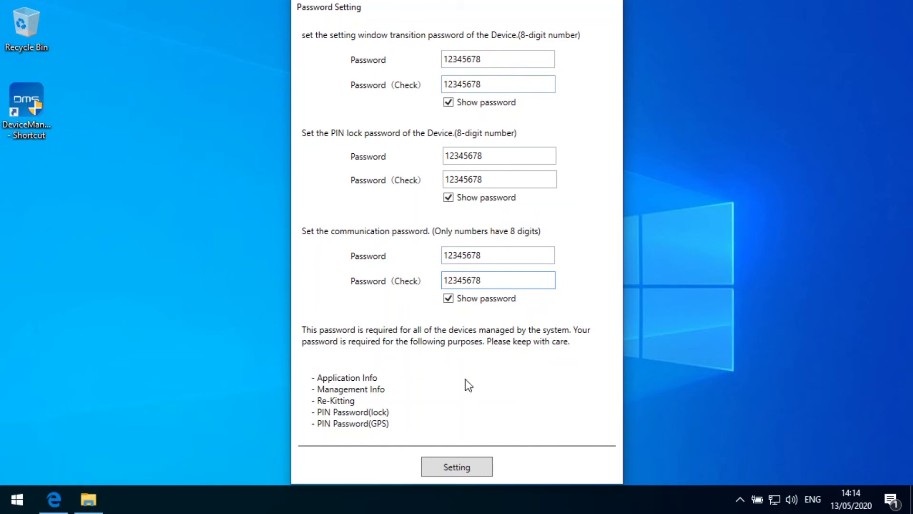
pyautogui.click(452, 467)
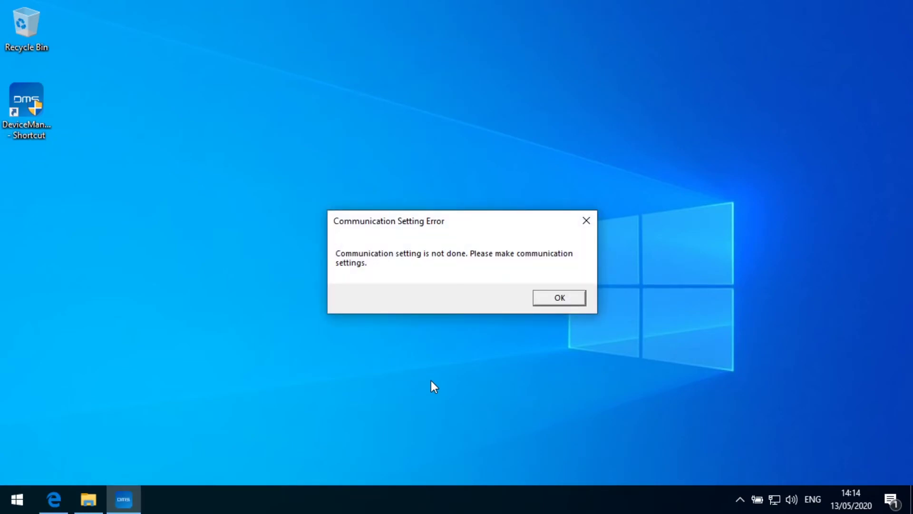
# Dismiss the communication setting error and set the HostPC IP address to 192.168.178.33.
pyautogui.click(560, 298)
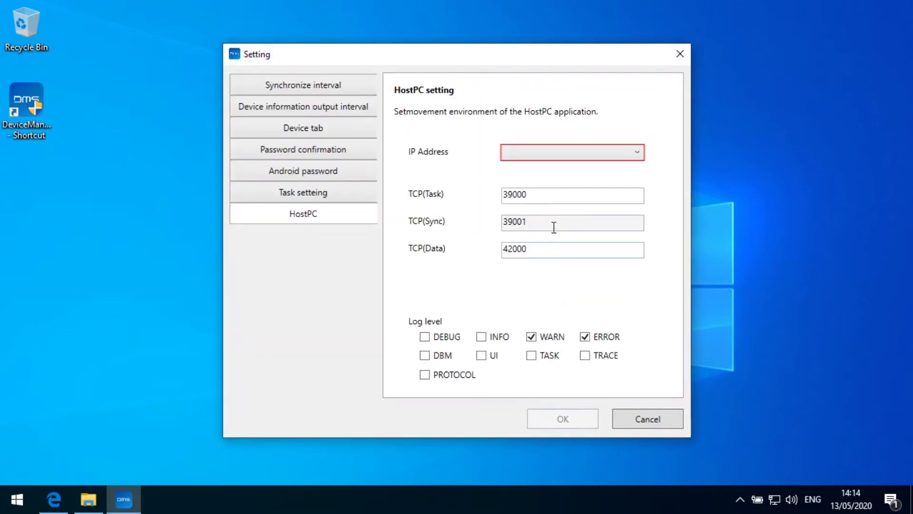
pyautogui.click(633, 153)
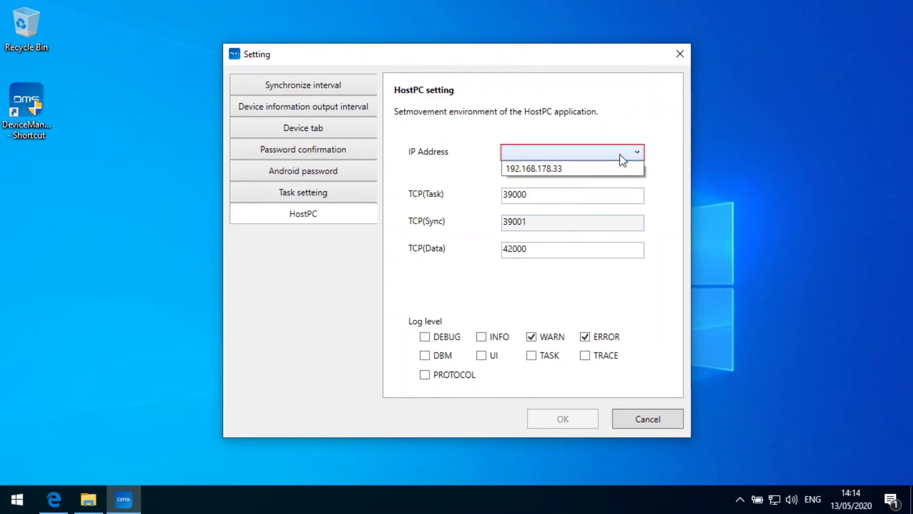
pyautogui.click(568, 168)
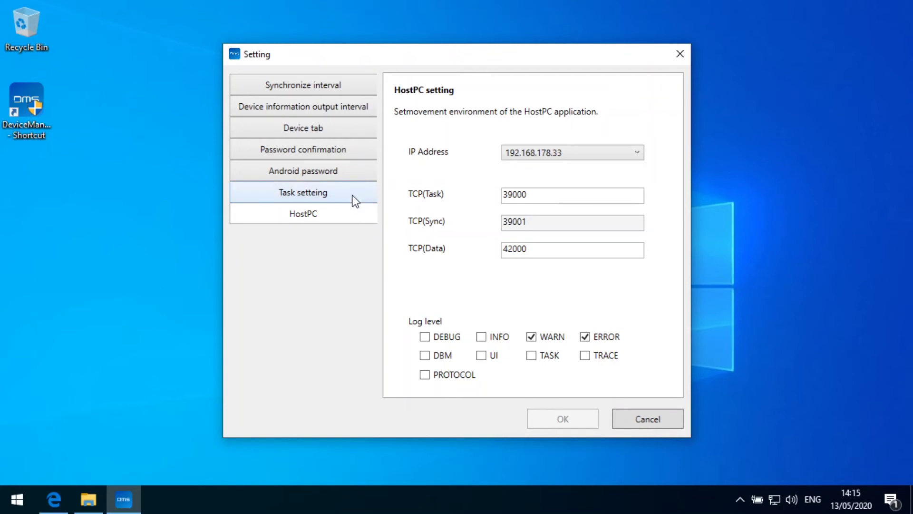
# Review the Task setting page, then show the Android password settings page.
pyautogui.click(315, 192)
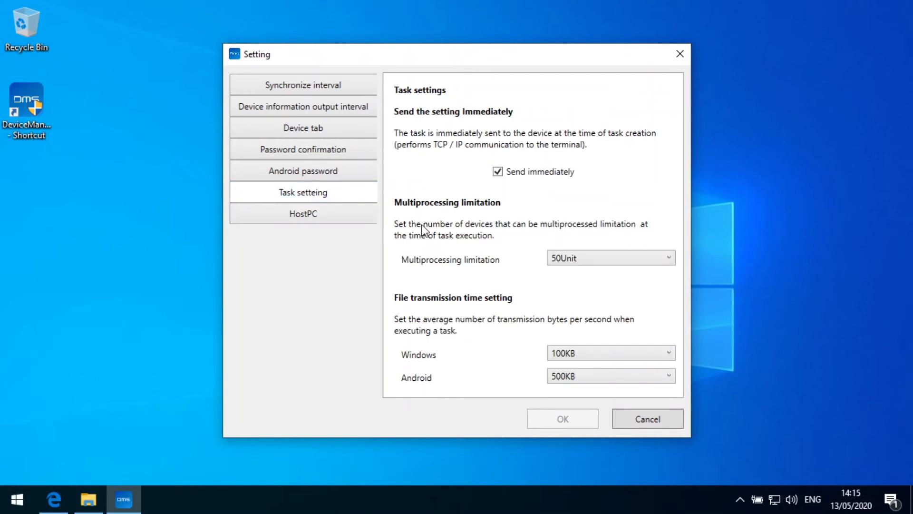
pyautogui.click(301, 174)
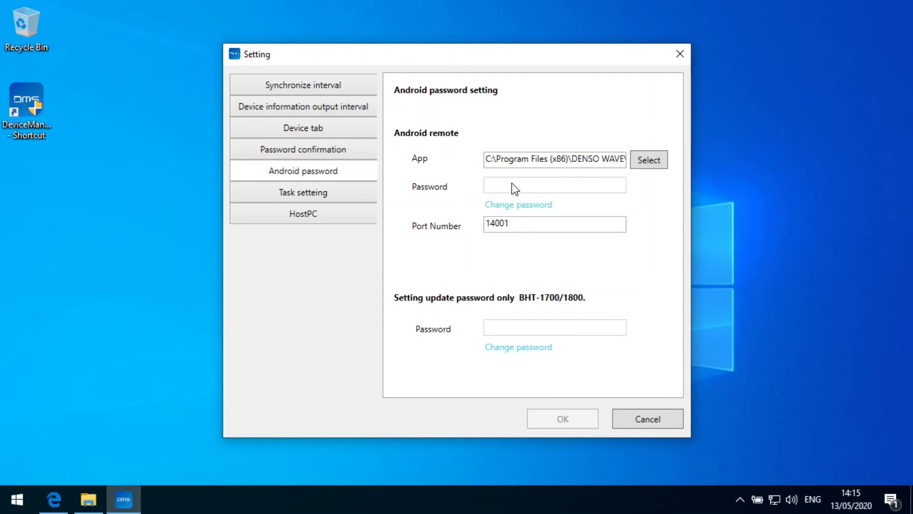
# Change the Android remote password by entering and confirming a new password, then save it.
pyautogui.click(510, 204)
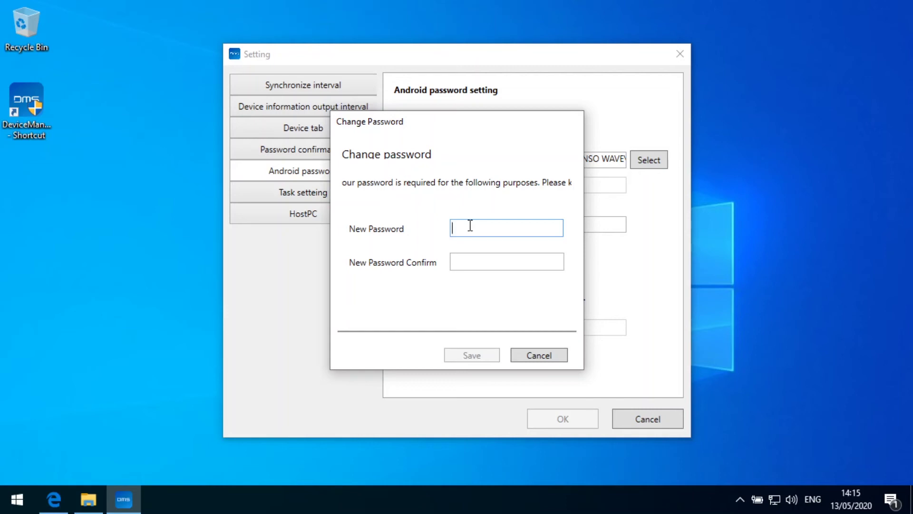
pyautogui.write('••••••••••')
pyautogui.press('Tab')
pyautogui.write('••••••••••')
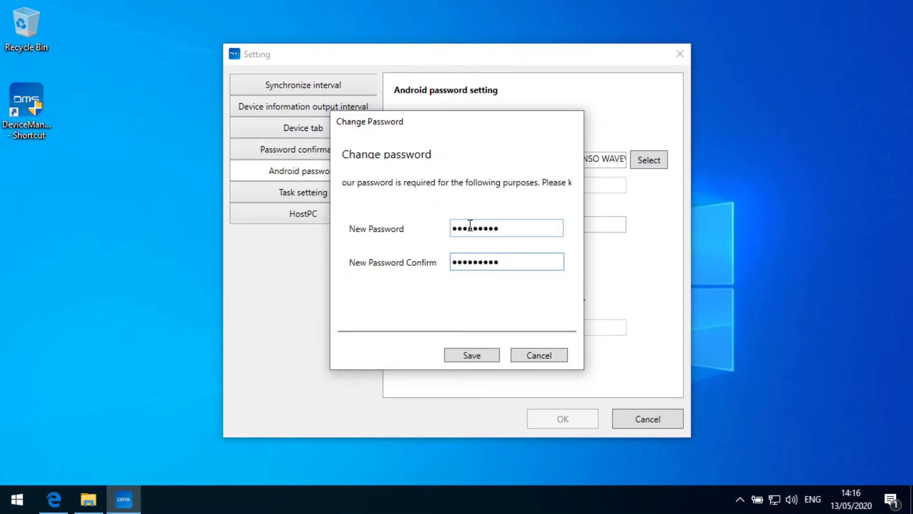
pyautogui.click(470, 356)
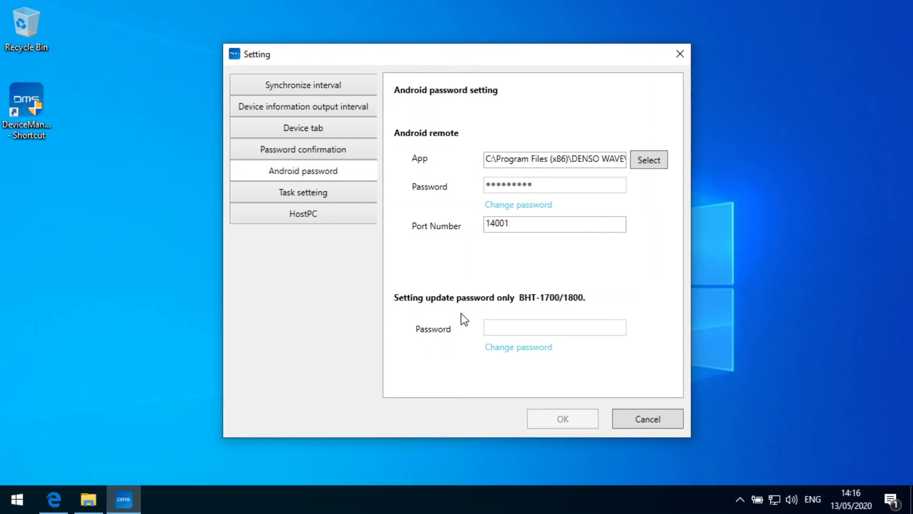
# Enter and confirm a new BHT-1700/1800 setting update password, then save it.
pyautogui.click(513, 349)
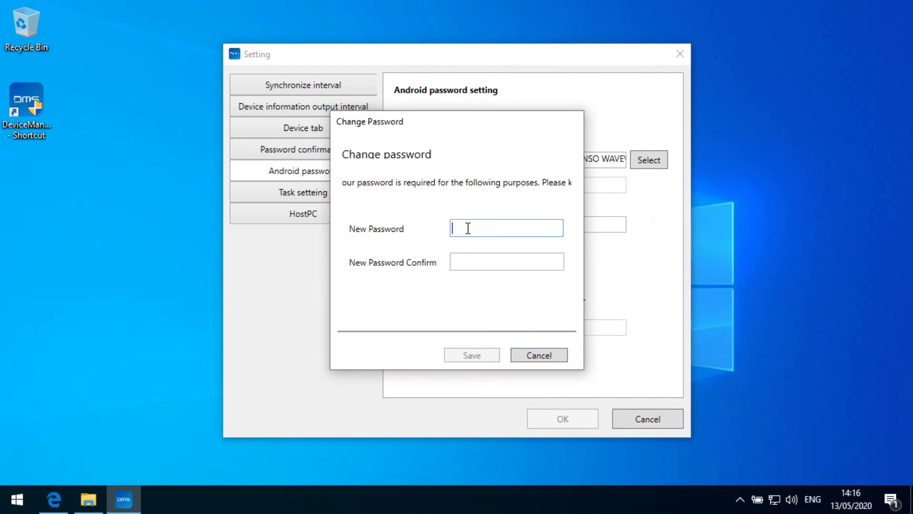
pyautogui.write('••••••••')
pyautogui.click(479, 260)
pyautogui.write('••••••••')
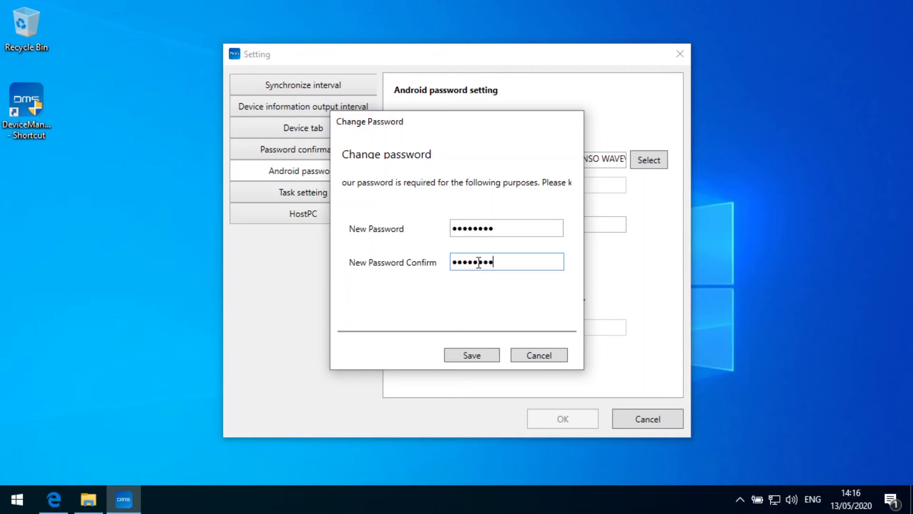
pyautogui.click(476, 354)
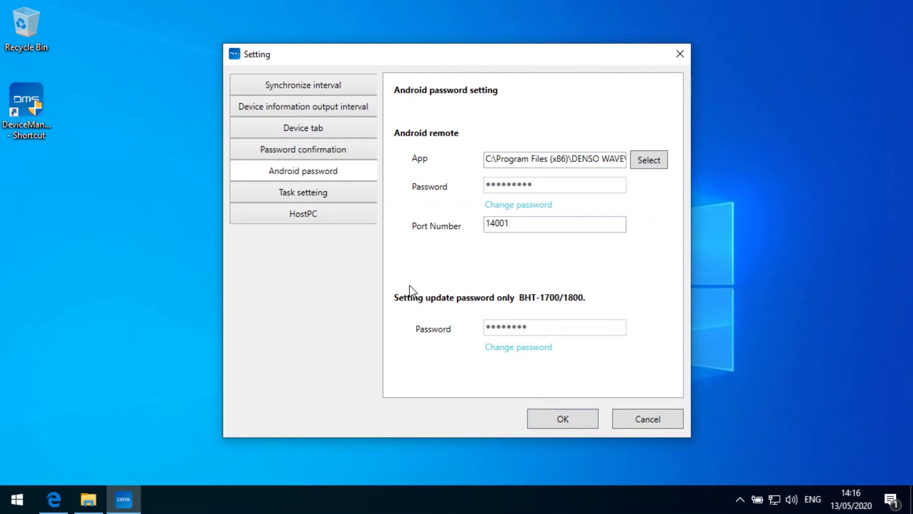
# Check the lock, PIN and communication passwords, briefly revealing the device setting password.
pyautogui.click(300, 150)
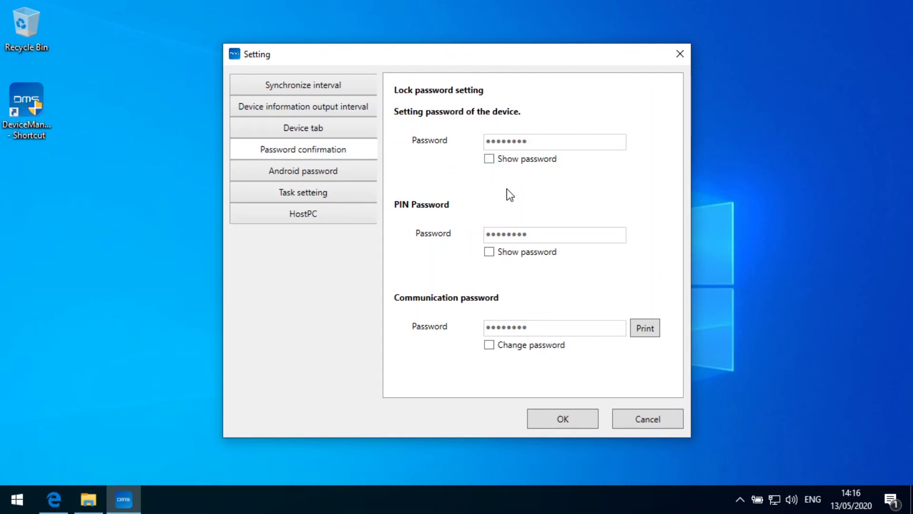
pyautogui.click(488, 159)
pyautogui.click(488, 158)
# Review device, output interval and 10-minute synchronize interval settings, then accept with OK.
pyautogui.click(310, 127)
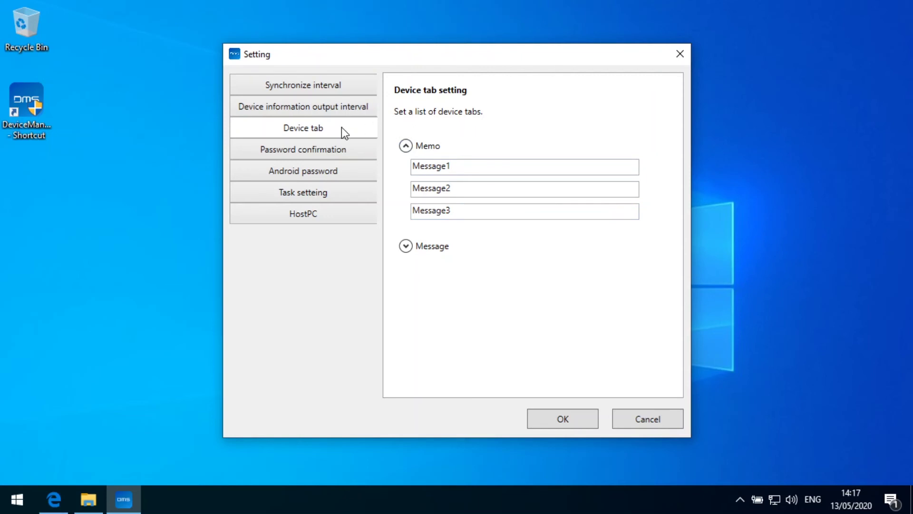
pyautogui.click(298, 106)
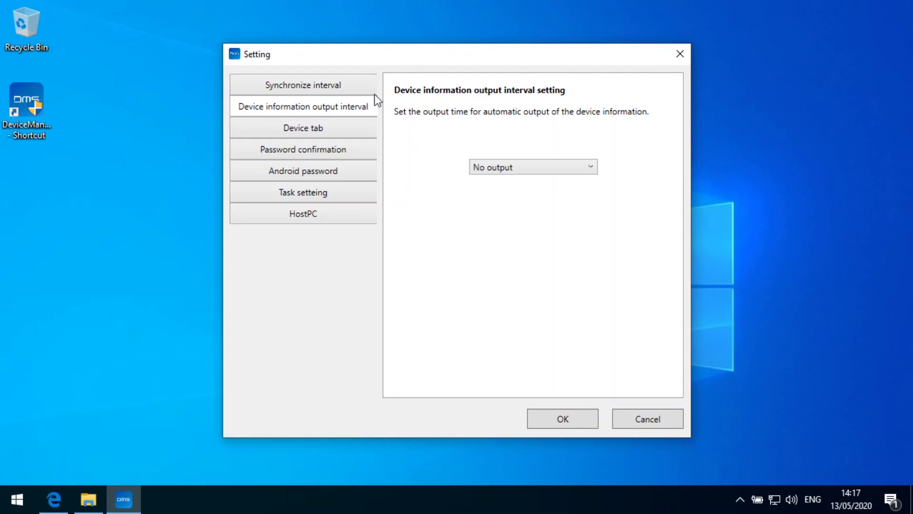
pyautogui.click(322, 82)
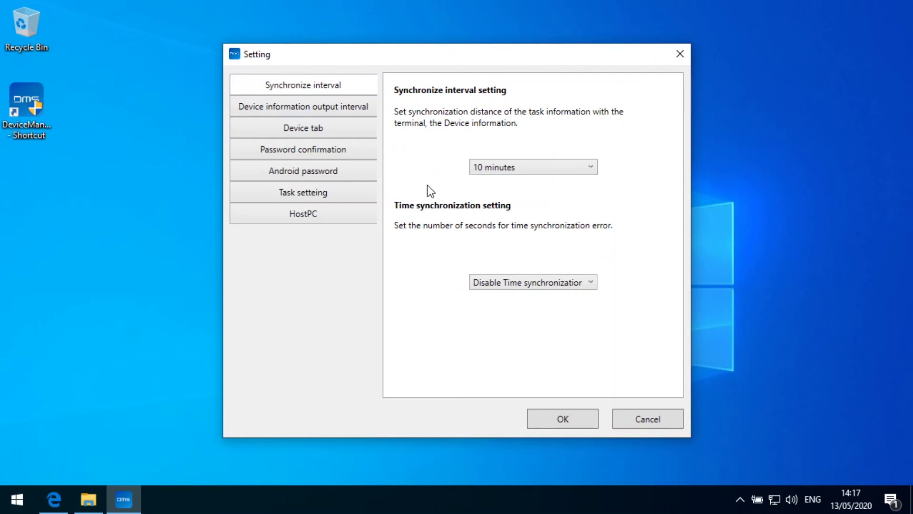
pyautogui.click(568, 423)
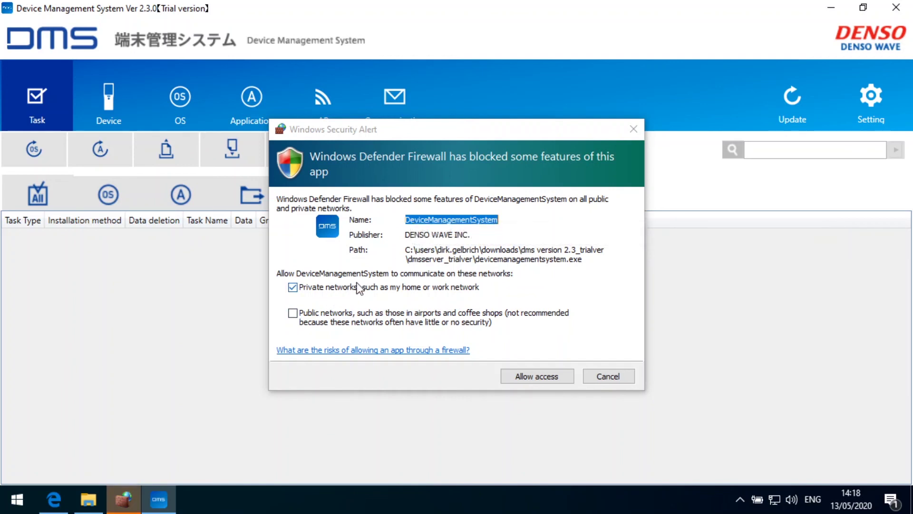
# Allow DMS through Windows Defender Firewall on private networks only, leaving public unticked.
pyautogui.click(536, 375)
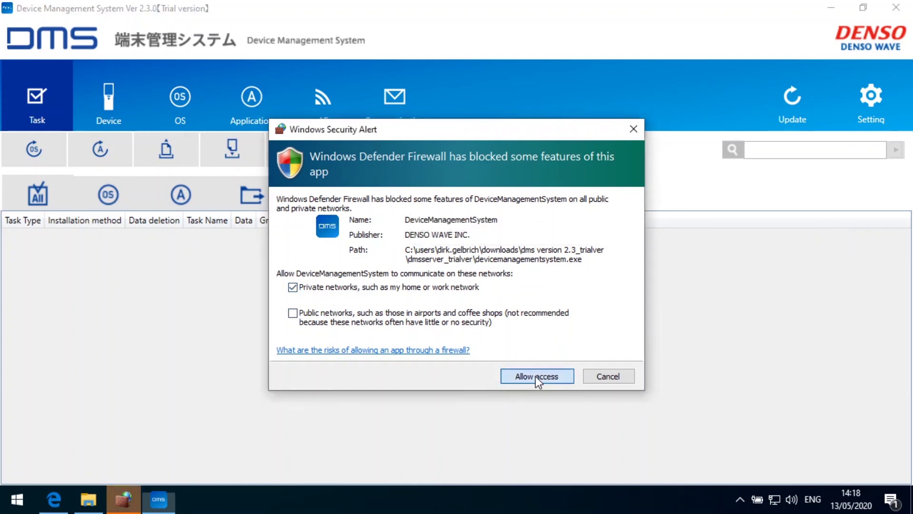
pyautogui.click(536, 376)
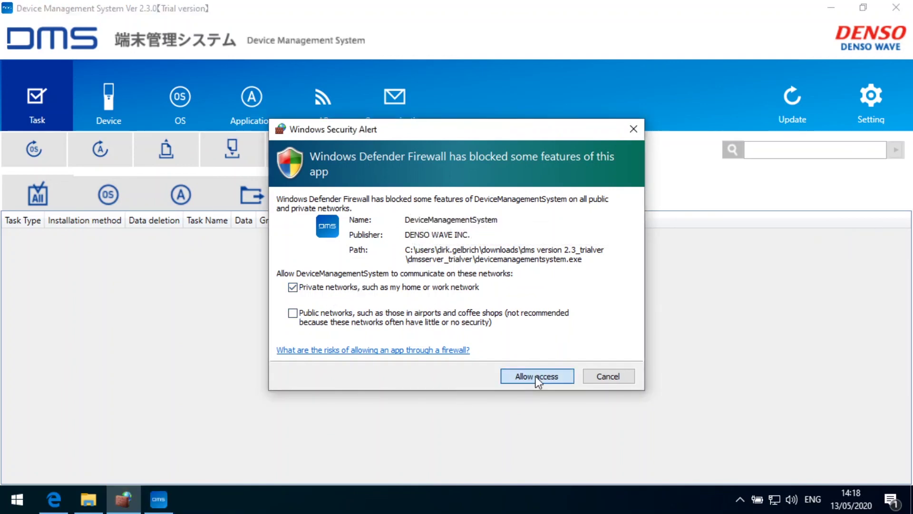